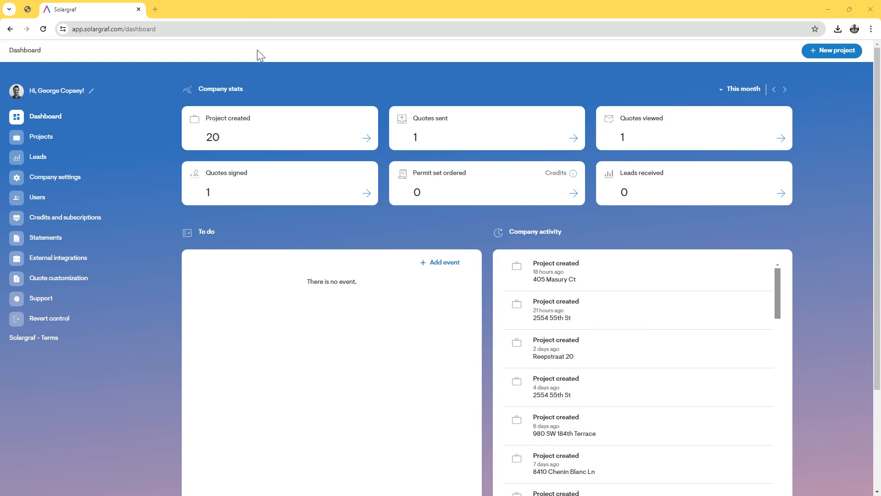
Go to Company settings and open Default system losses under Design settings
left_click(75, 179)
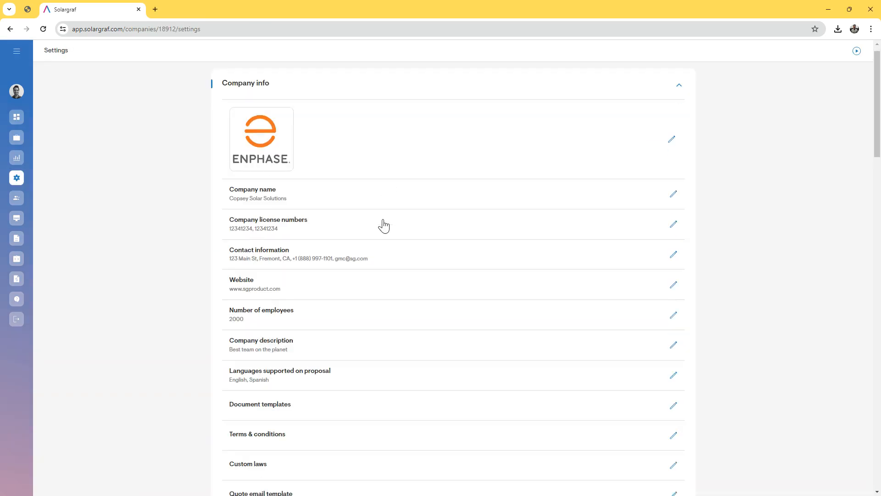
scroll(384, 225, "down", 7)
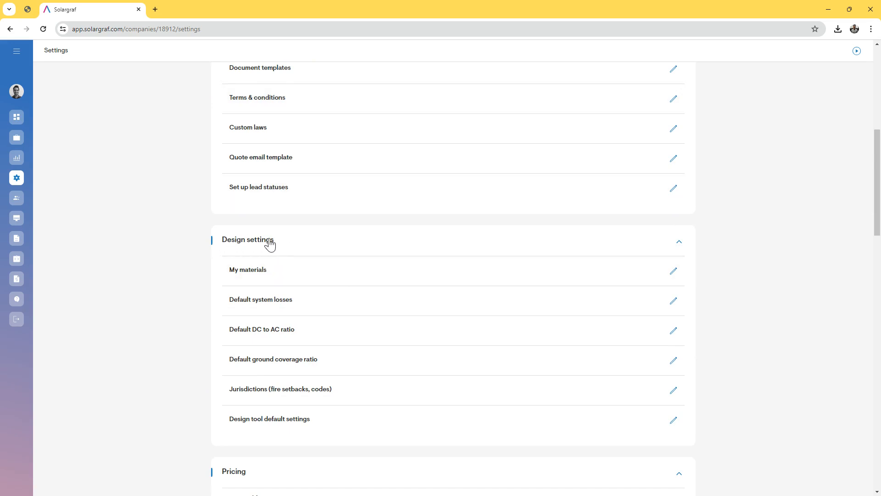
left_click(279, 306)
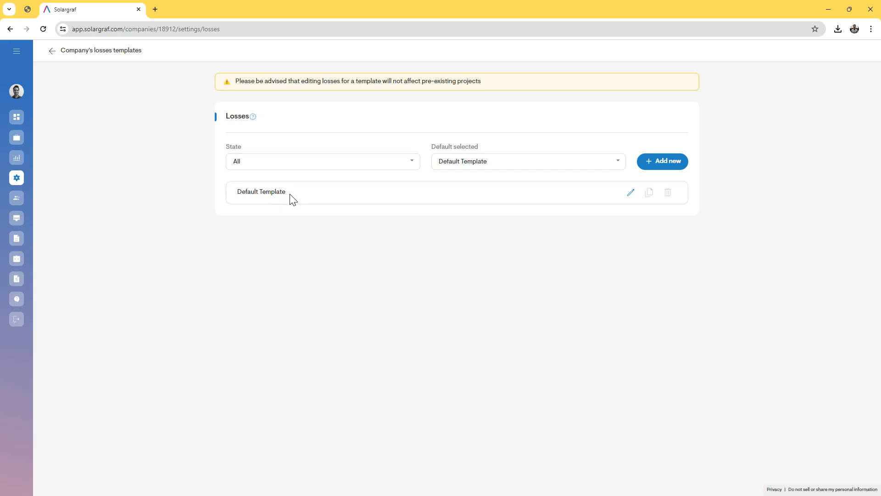
Add a new losses template named 'Lightreach losses CA' with its state set to CA
left_click(668, 164)
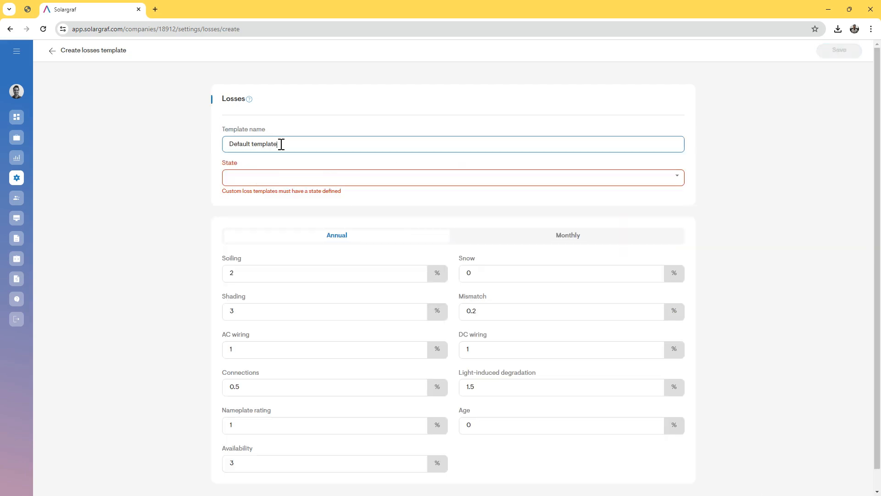
left_click_drag(282, 143, 199, 136)
type("Lightreach losses CA")
left_click(262, 182)
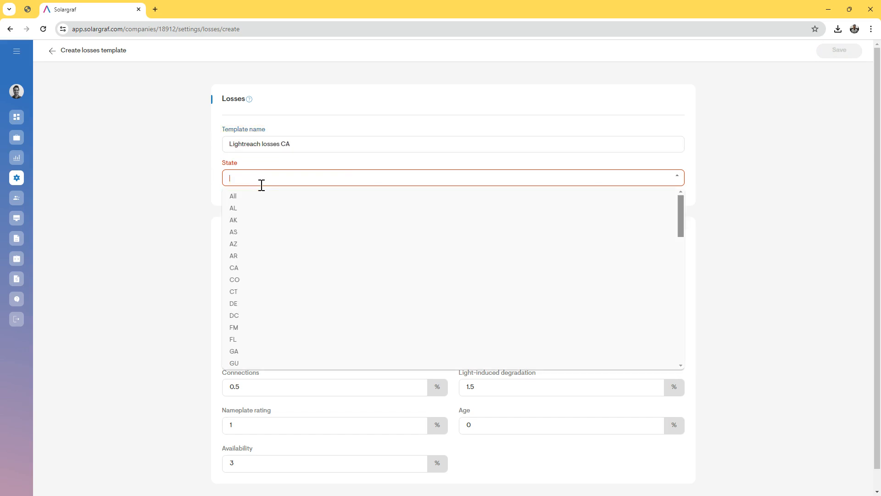
type("CA")
left_click(254, 196)
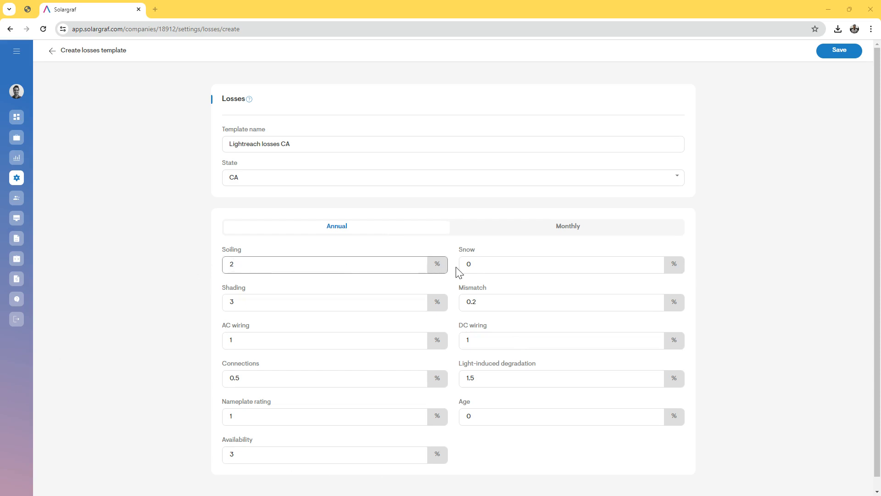
Enter Mismatch 1.5, AC wiring 0 and DC wiring 0.5, then save the CA template
left_click(479, 265)
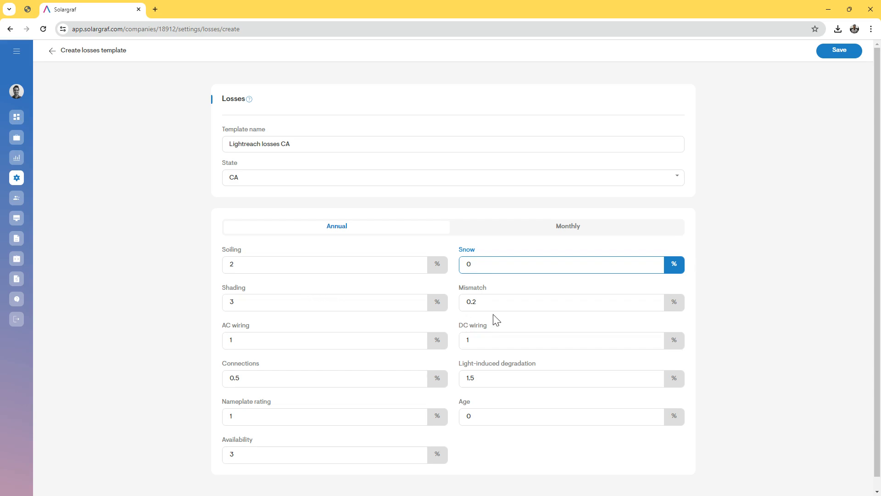
key("Tab")
type("1.5")
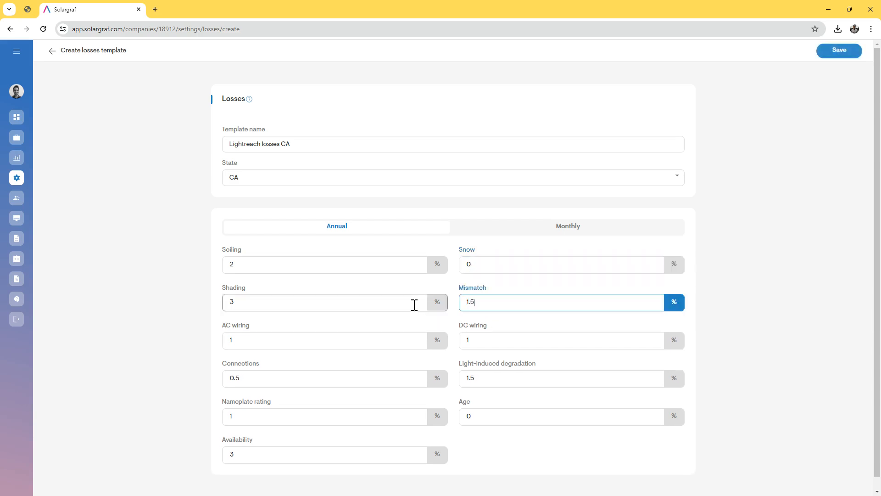
left_click(226, 342)
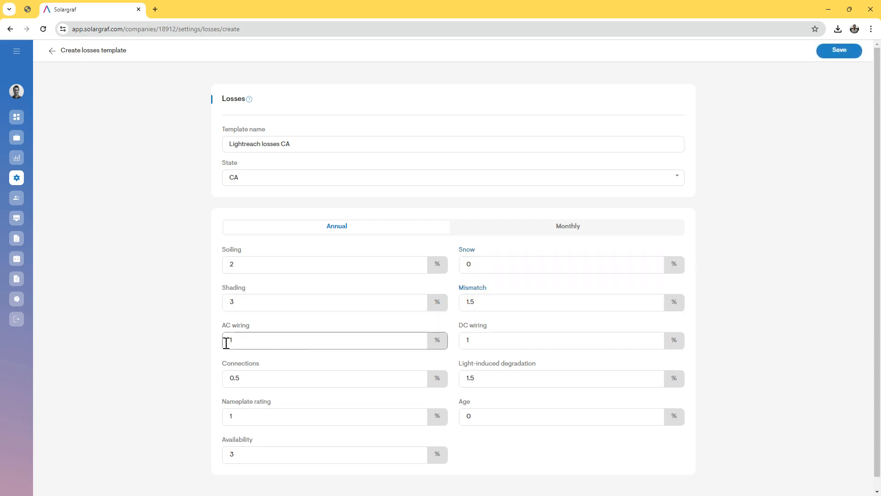
left_click(241, 340)
key("BackSpace")
type("0")
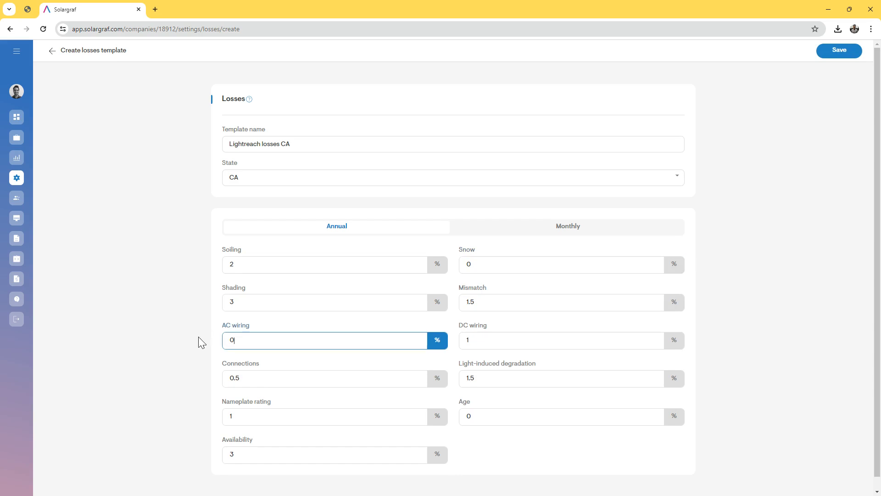
left_click(466, 341)
key("BackSpace")
type("0.5")
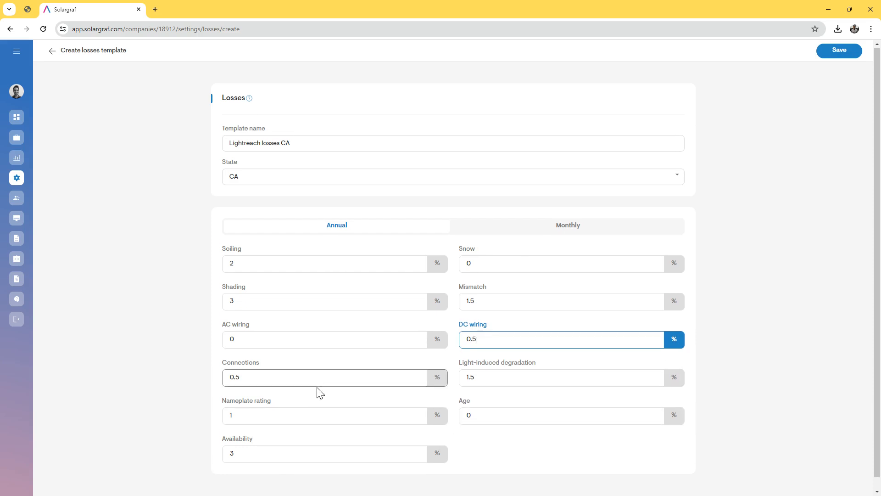
scroll(318, 391, "down", 1)
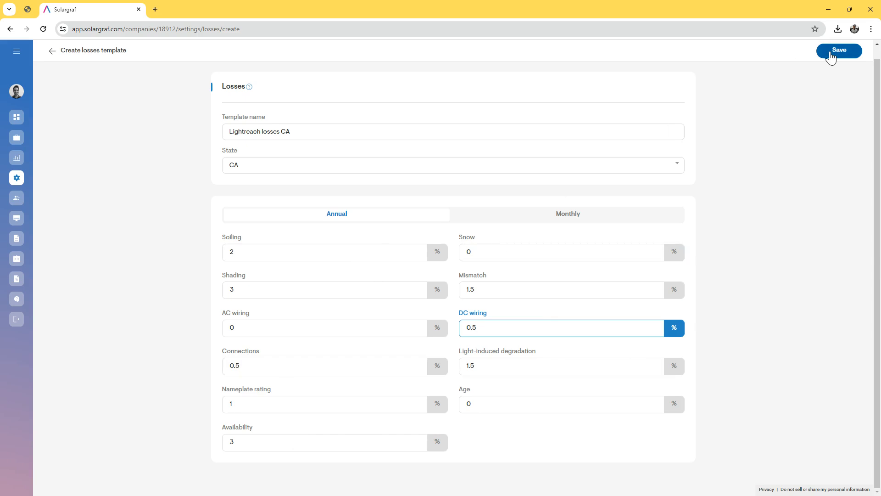
left_click(831, 55)
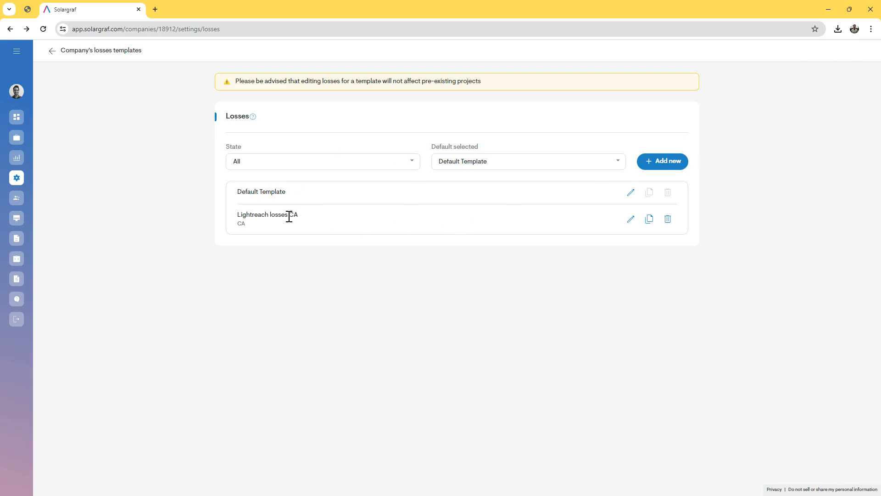
Clone the Lightreach losses CA template, set its state to MA and change CA to MA in its name
left_click(648, 219)
left_click(266, 147)
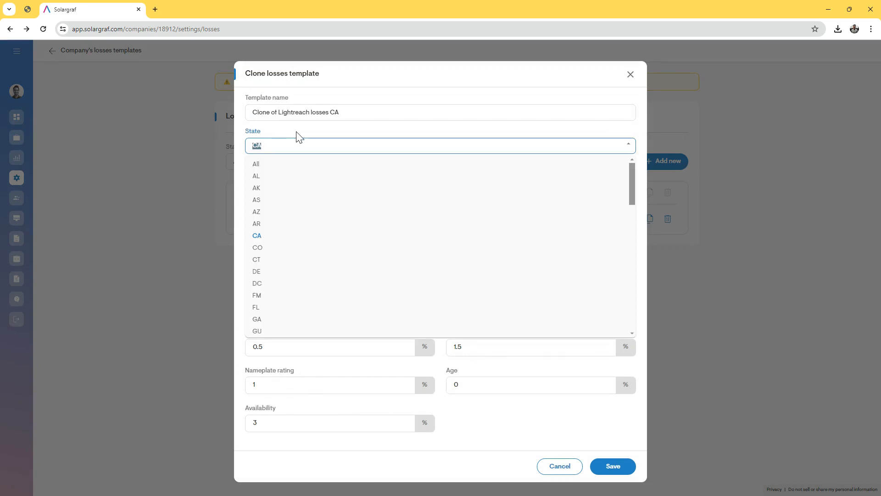
type("MA")
left_click(276, 166)
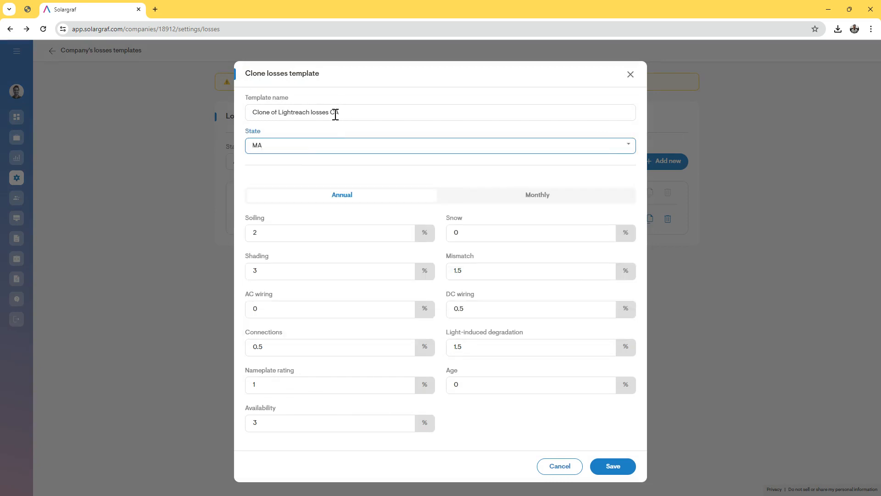
double_click(336, 113)
type("MA")
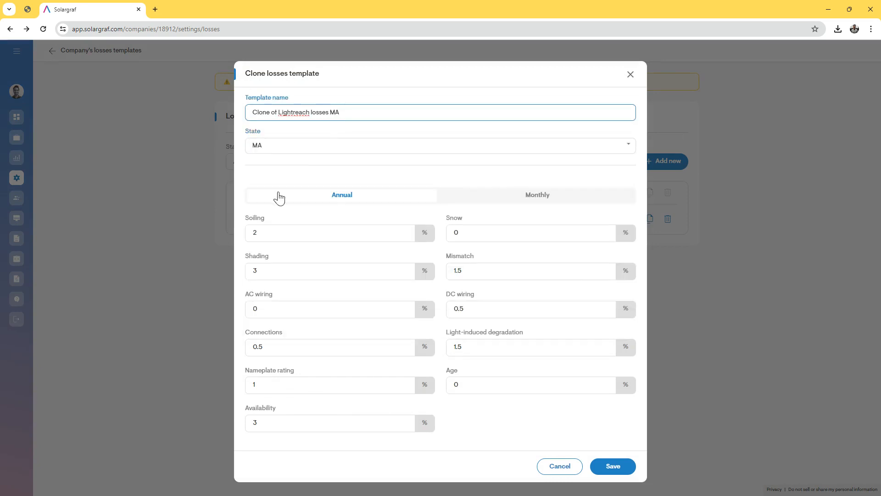
left_click(330, 200)
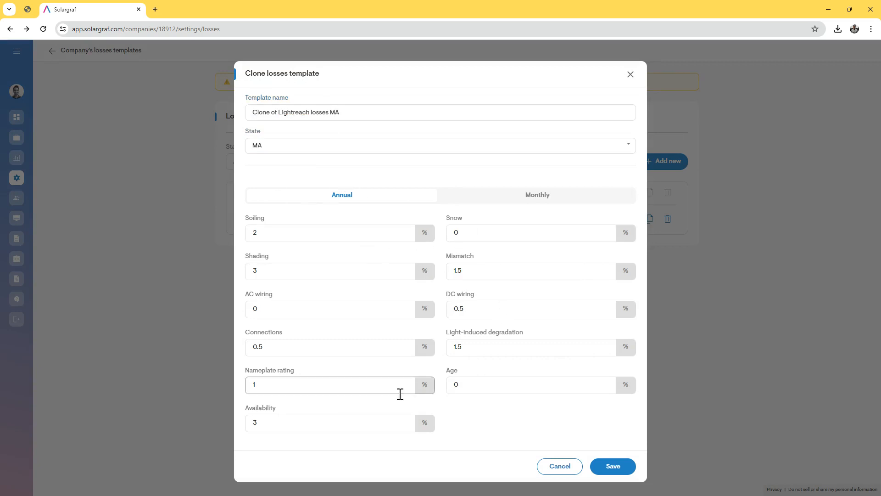
Set the clone's Snow loss to 3 and save it
left_click(477, 232)
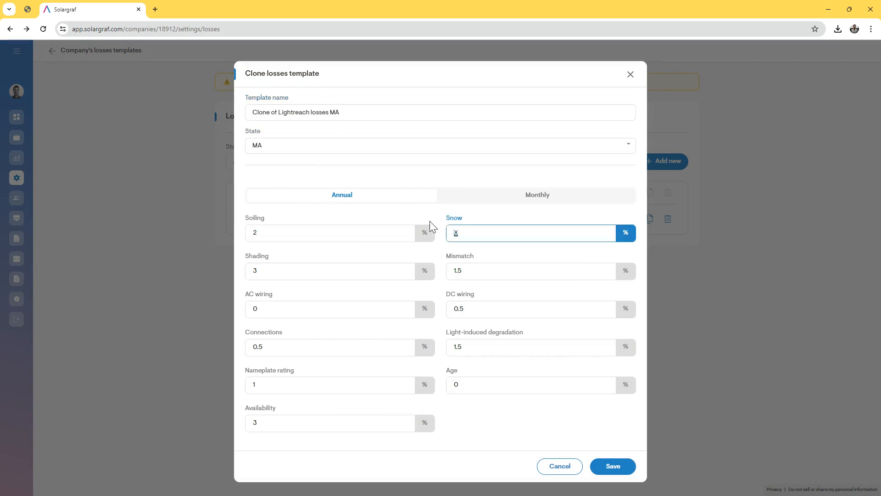
type("3")
left_click(473, 213)
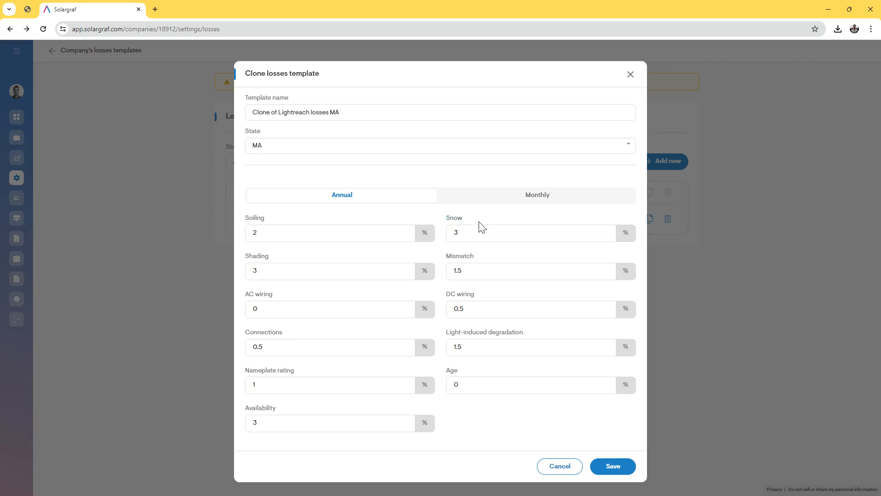
left_click(606, 466)
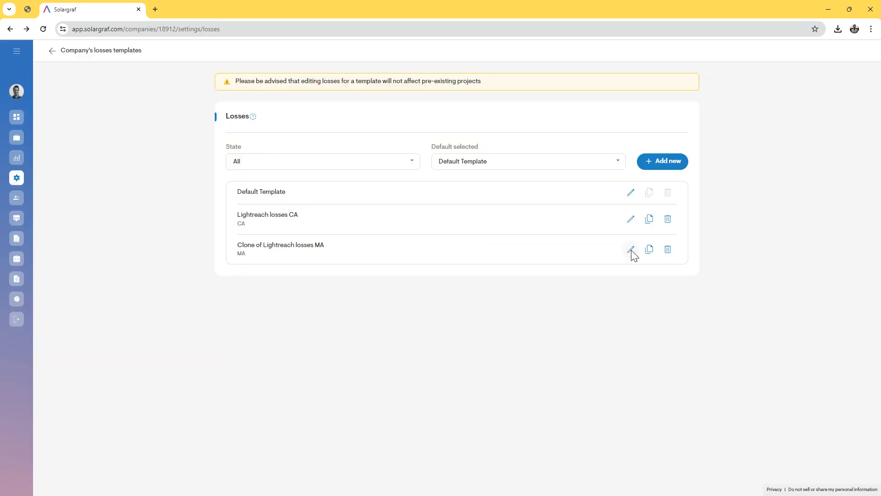
Remove the 'Clone of ' prefix to name it 'Lightreach losses MA', save, and go back
left_click(631, 249)
left_click_drag(255, 144, 188, 144)
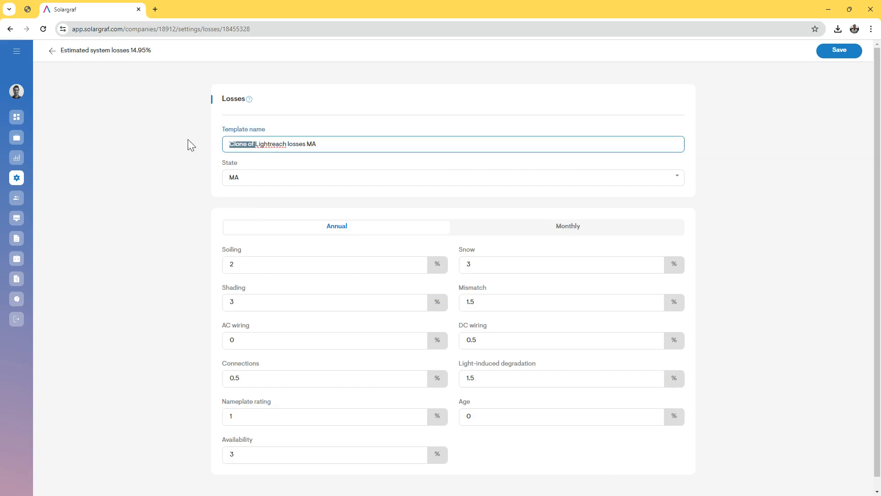
key("BackSpace")
left_click(839, 50)
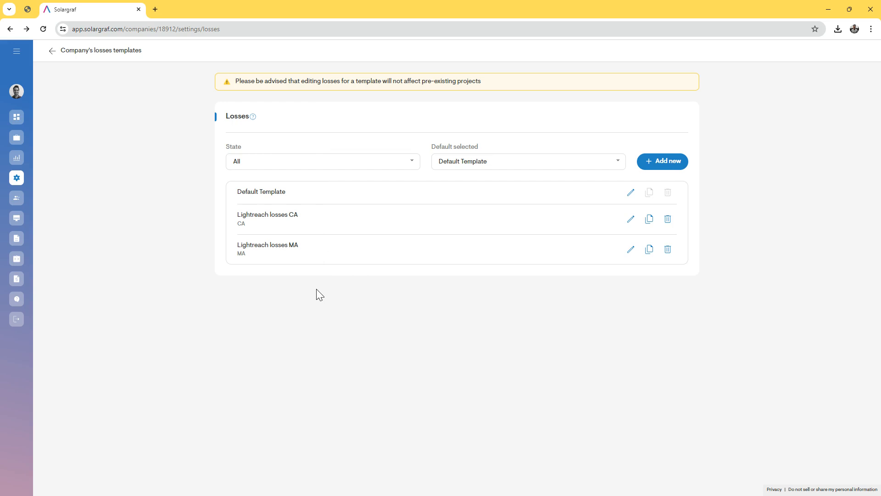
left_click(52, 50)
Create a new project at the client's address, accept the duplicate warning, and create its design
left_click(17, 140)
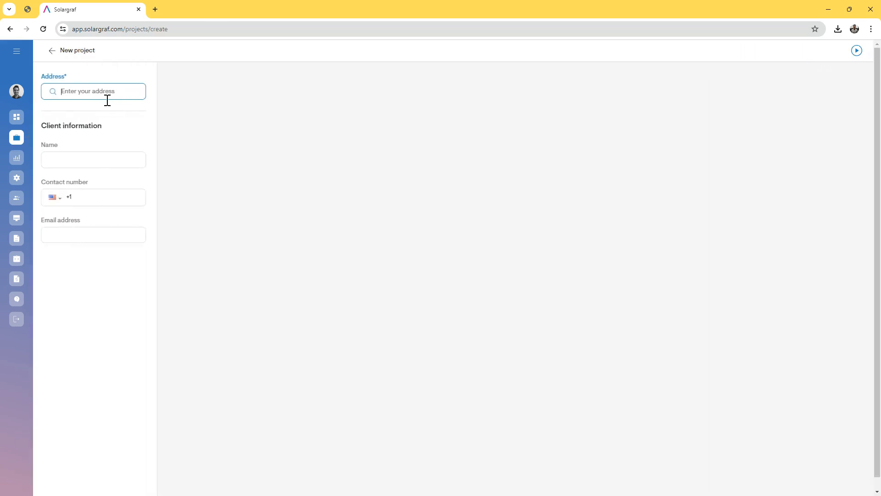
left_click(107, 99)
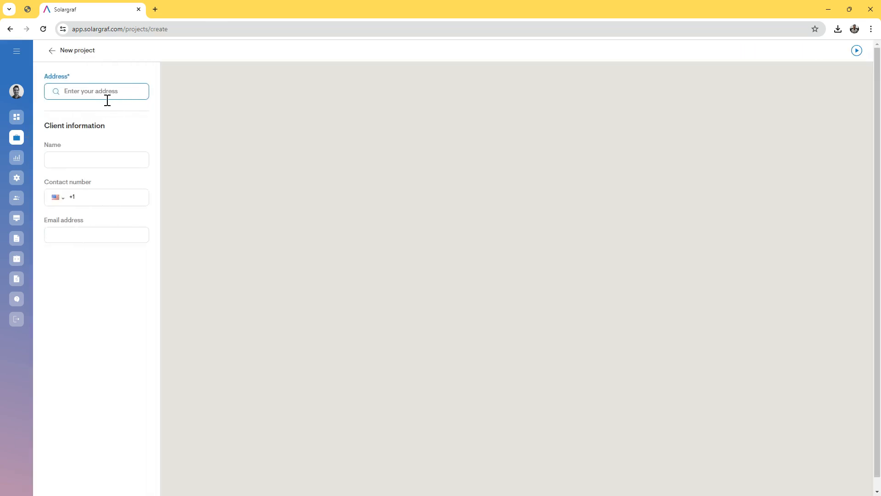
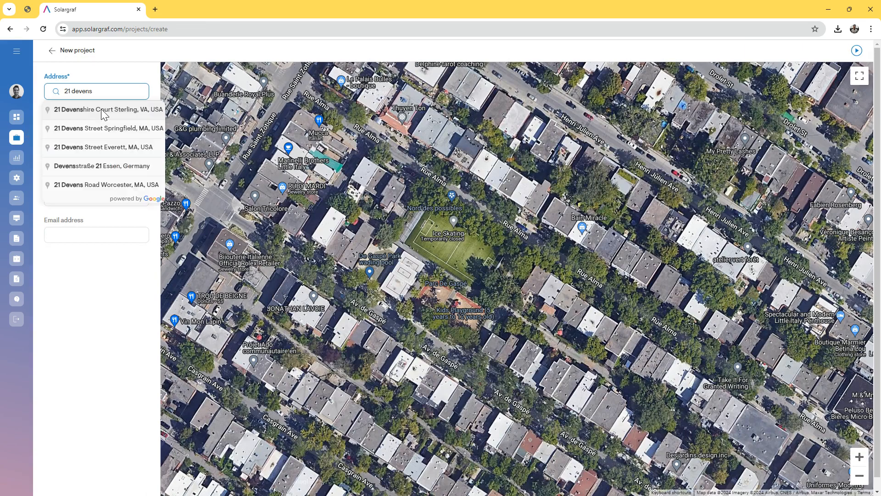
left_click(106, 146)
left_click(100, 262)
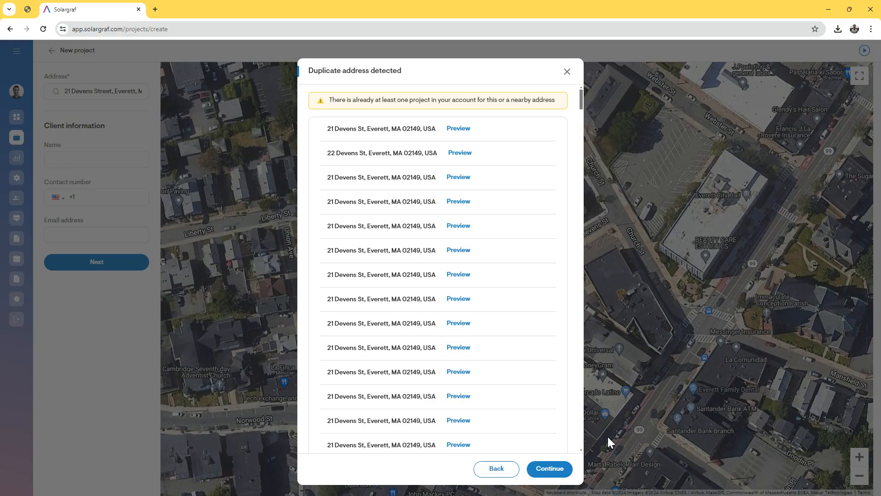
left_click(564, 472)
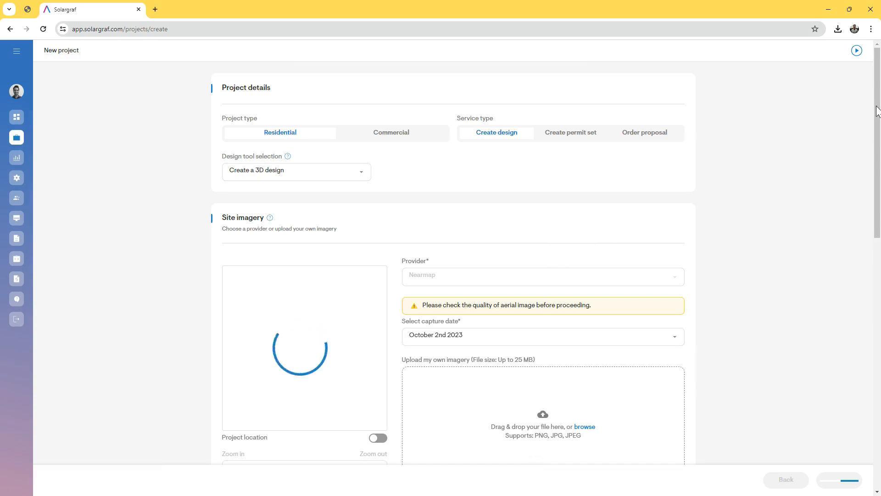
left_click_drag(876, 112, 869, 388)
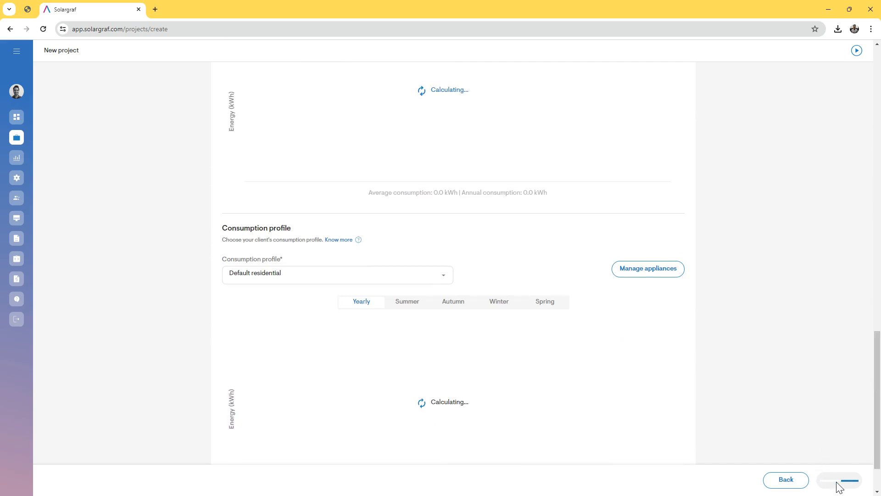
left_click(836, 482)
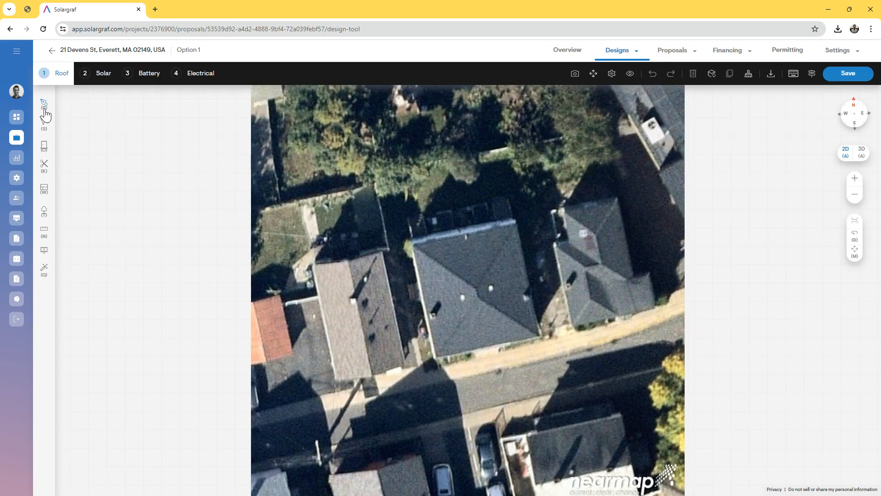
Auto-detect the roof outline, then auto-fill the south roof facet with 8 panels
mouse_move(45, 112)
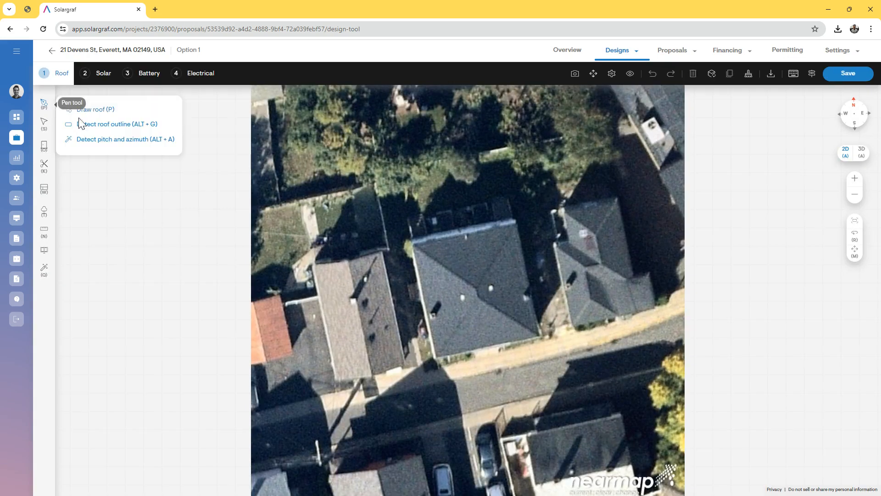
left_click(98, 122)
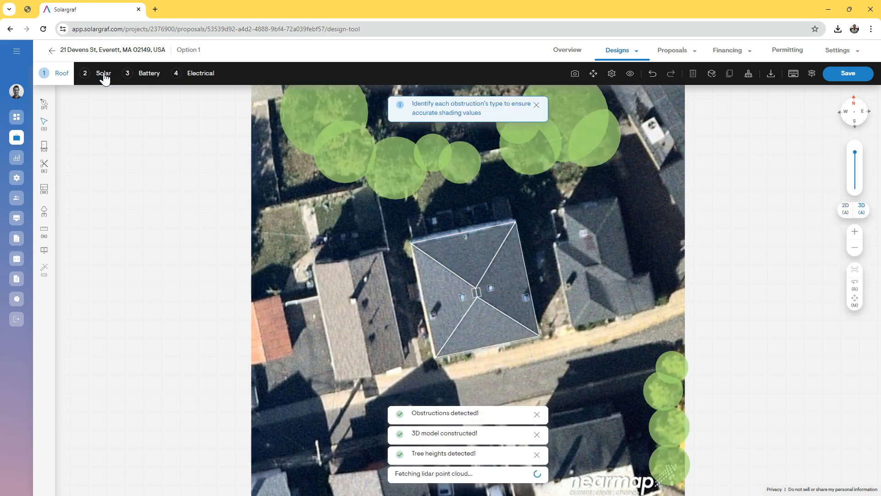
left_click(104, 74)
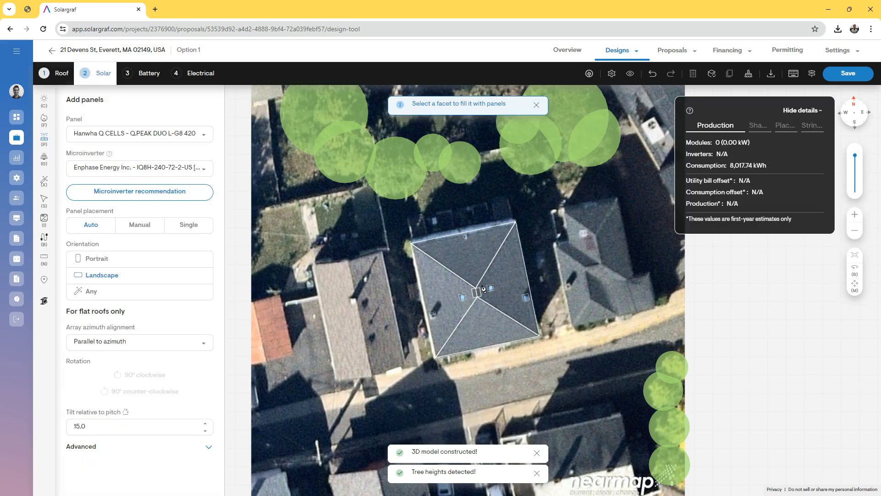
left_click(479, 323)
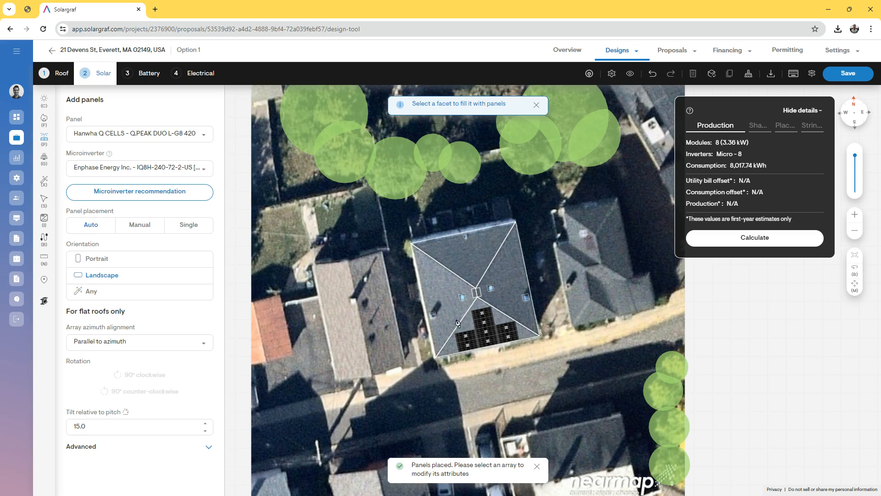
Select the Lightreach losses MA template in Design tool settings Losses, save, and calculate production
left_click(612, 75)
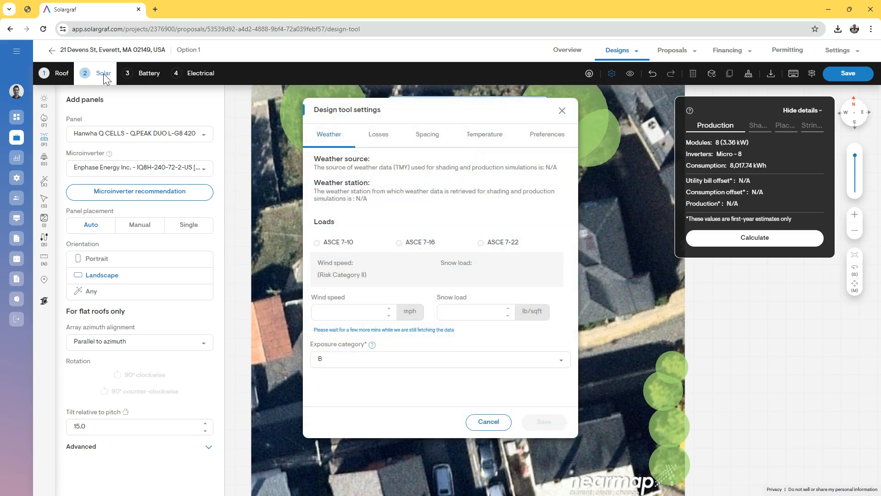
left_click(379, 136)
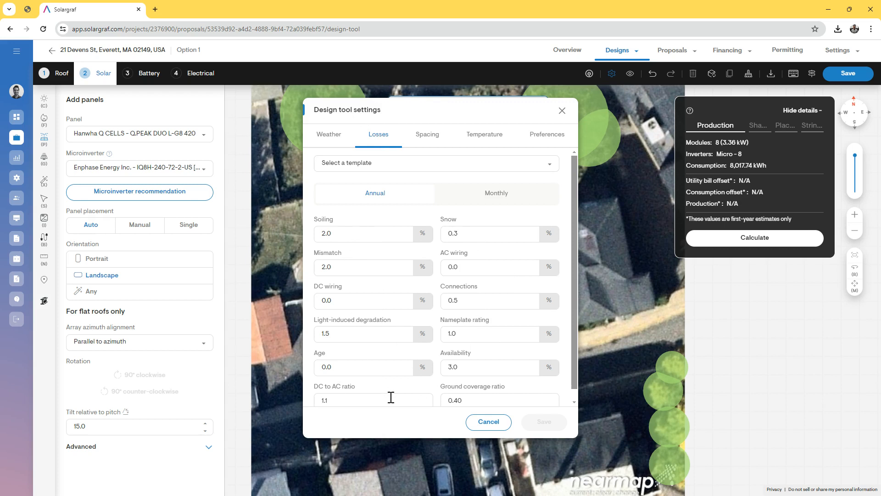
left_click(365, 235)
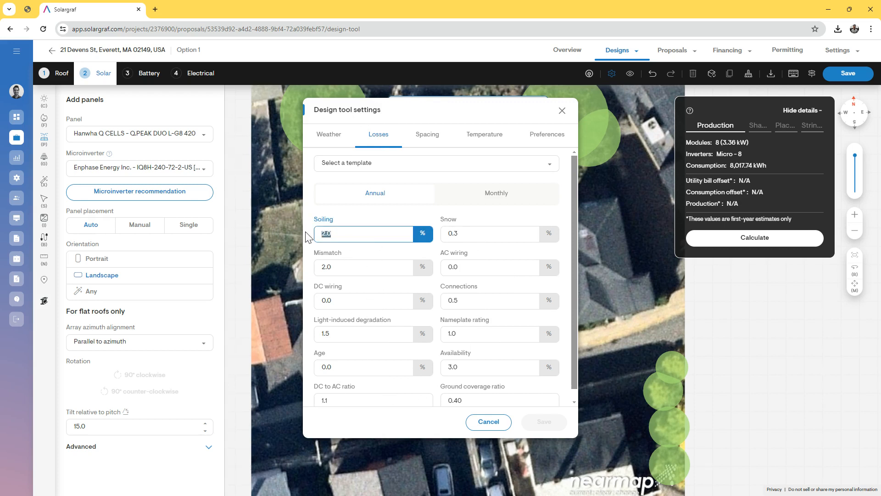
left_click(377, 221)
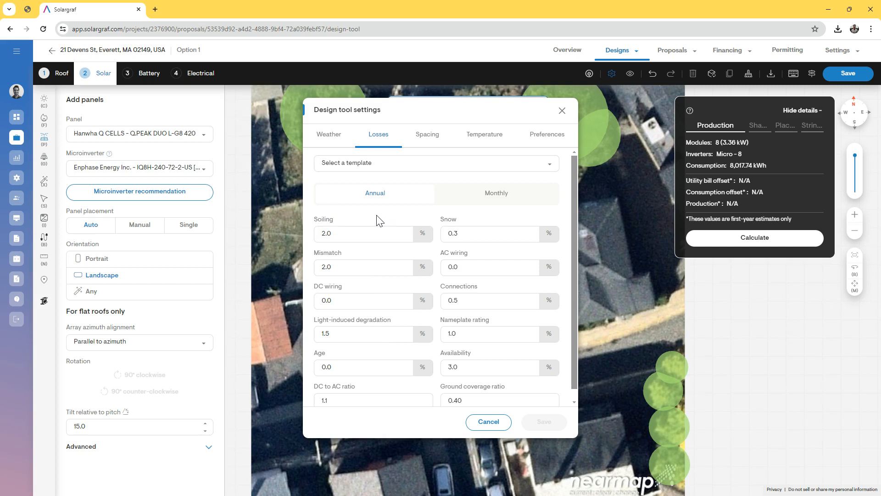
left_click(378, 168)
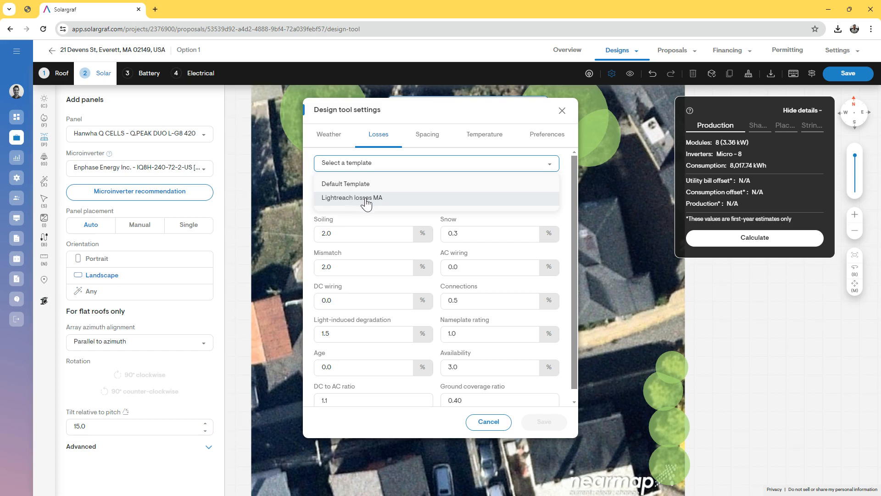
left_click(365, 198)
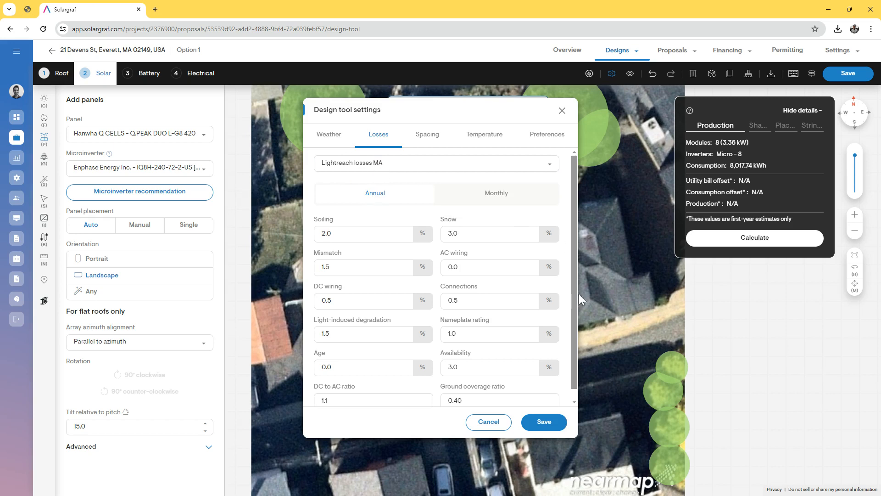
left_click(543, 421)
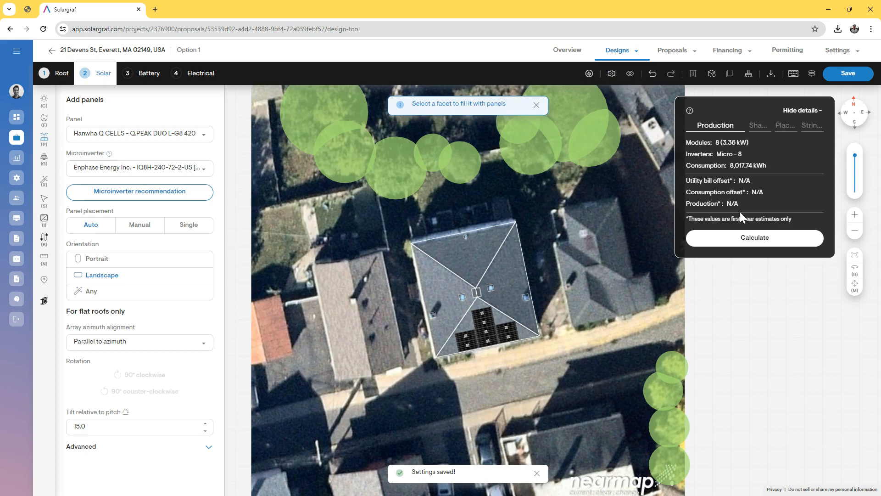
left_click(756, 237)
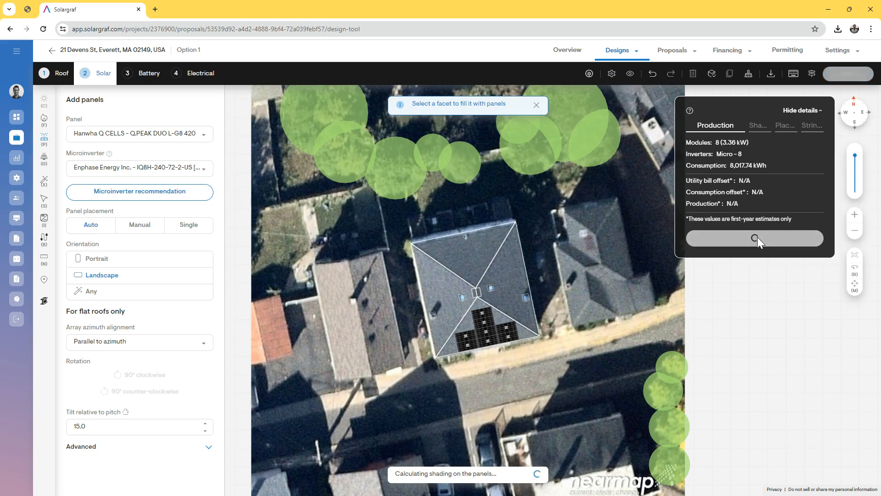